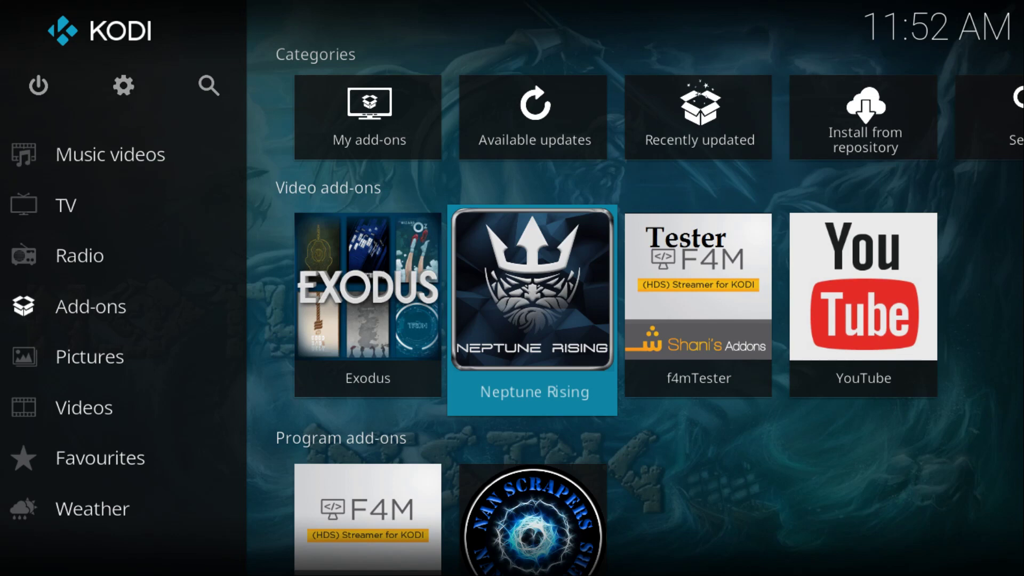
key(Left)
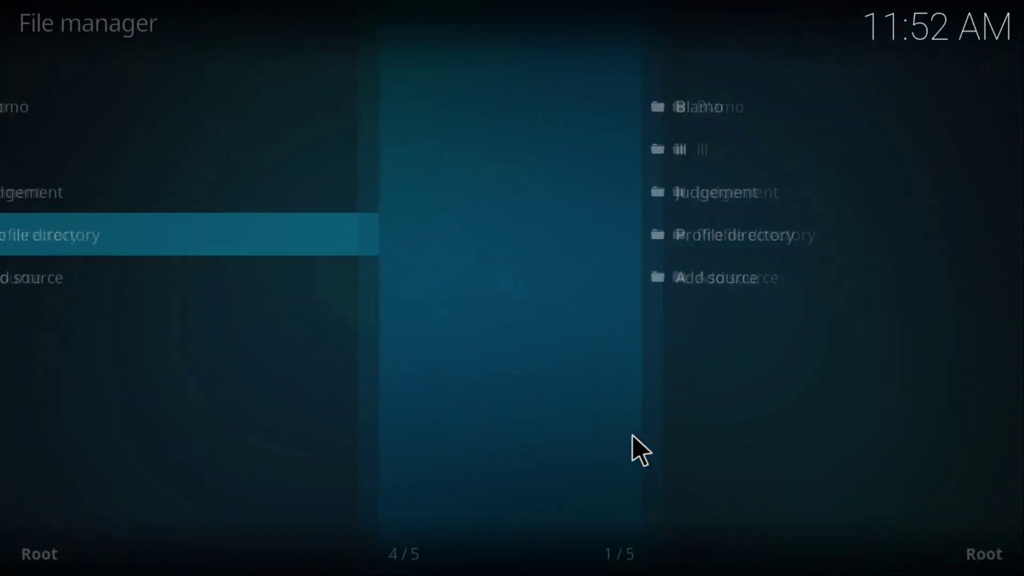
click(79, 279)
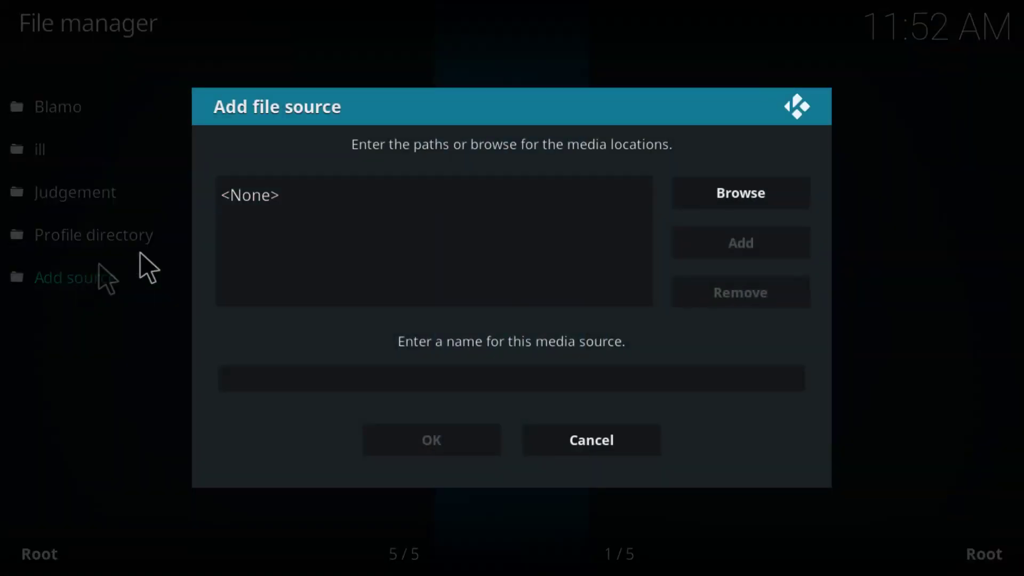
click(238, 202)
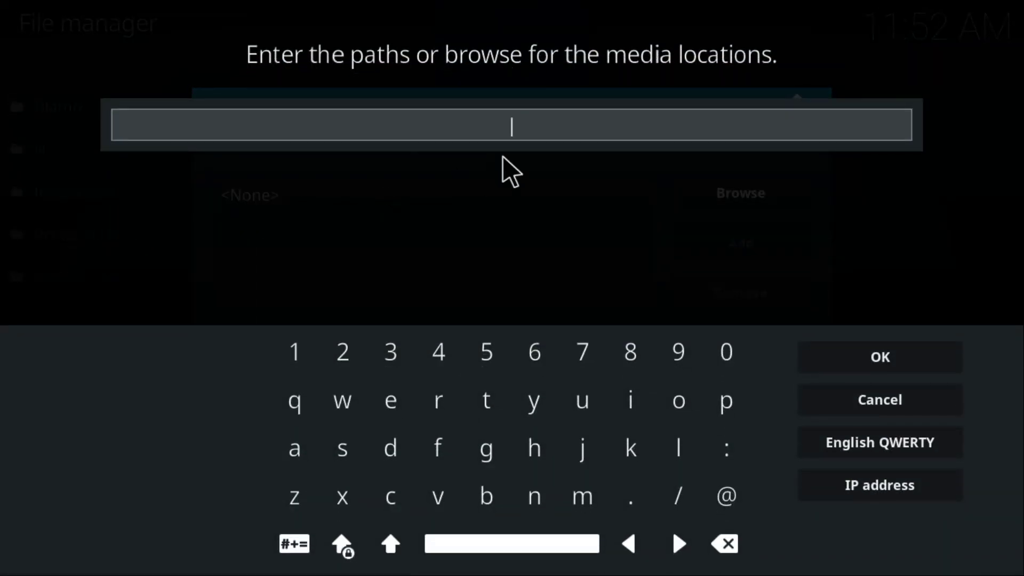
text(http://archive.org/download/repository.xvbmc)
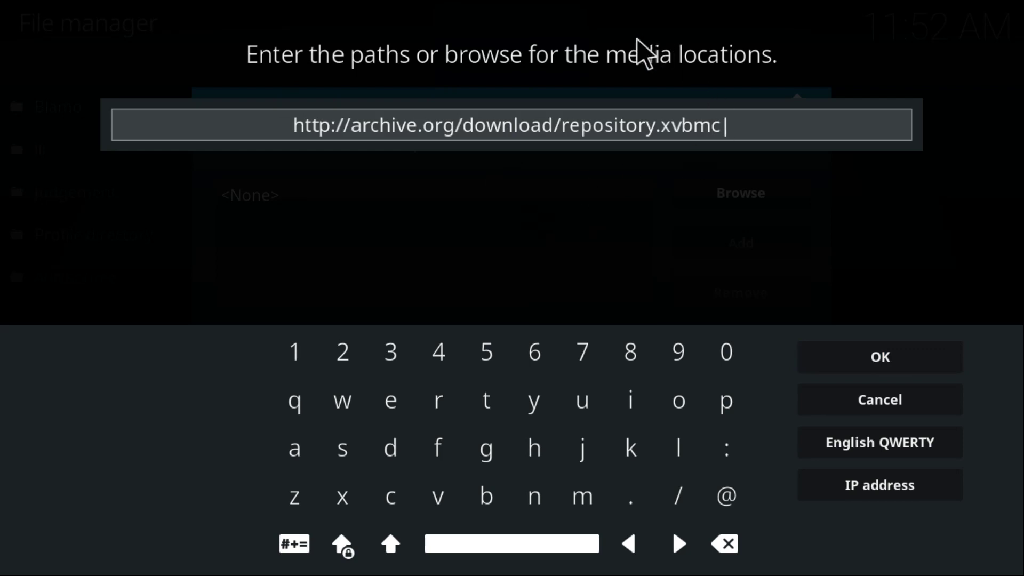
click(866, 356)
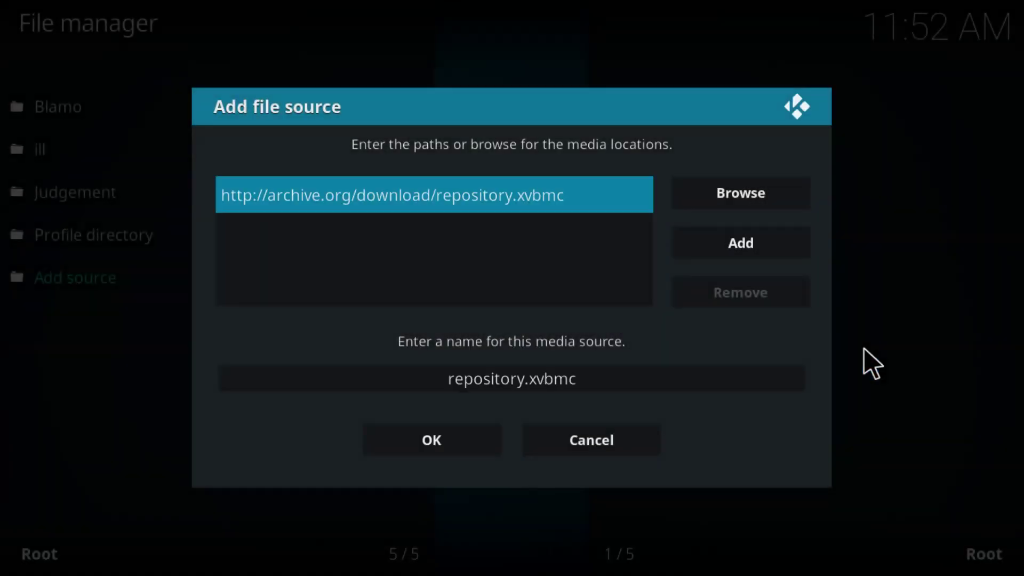
- Name the new media source xvbmc and save it
click(756, 369)
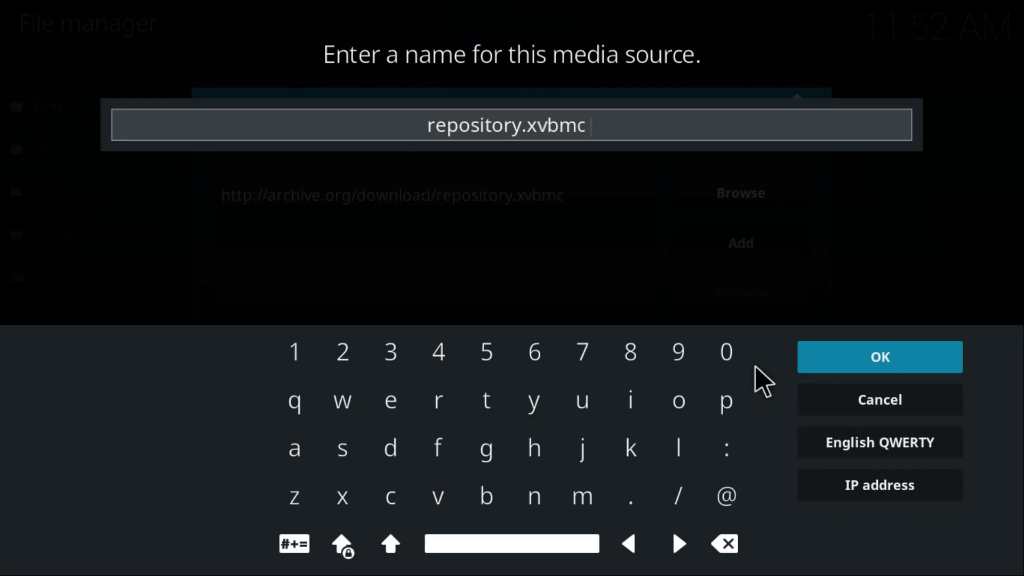
key(BackSpace)
key(BackSpace)
key(BackSpace)
key(BackSpace)
key(BackSpace)
key(BackSpace)
key(BackSpace)
key(BackSpace)
key(BackSpace)
key(BackSpace)
key(BackSpace)
key(BackSpace)
key(BackSpace)
key(BackSpace)
key(BackSpace)
key(BackSpace)
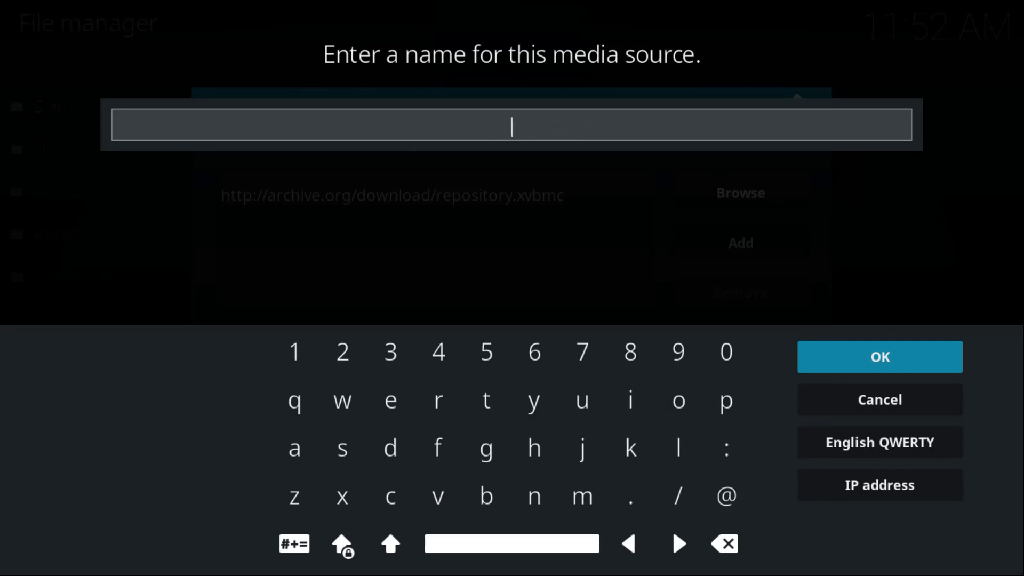
text(xvbmc)
click(916, 356)
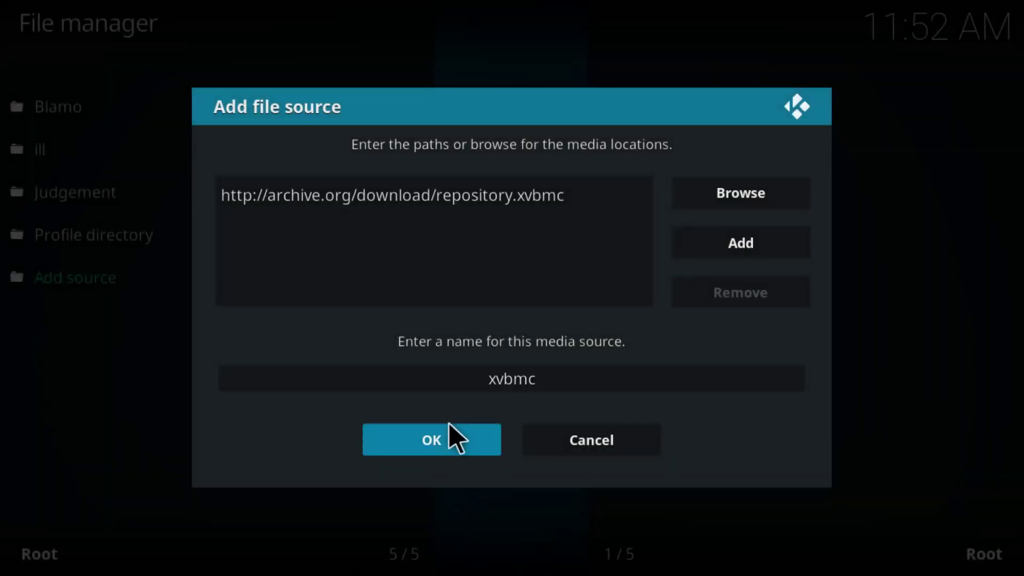
click(449, 426)
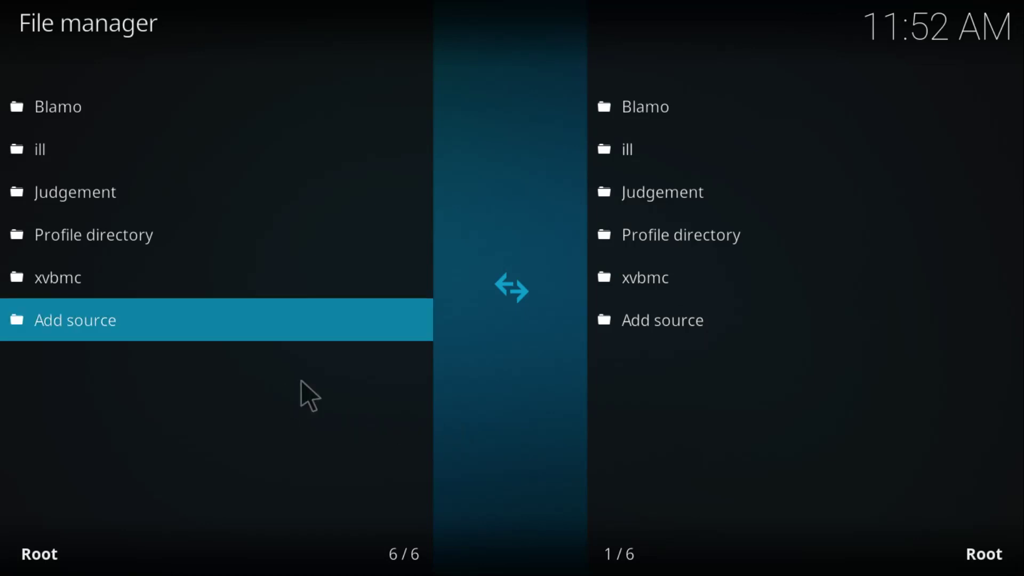
- Leave the file manager and install the add-on zip file repository.xvbmc-4.2.0.zip from the xvbmc source
key(Escape)
key(Escape)
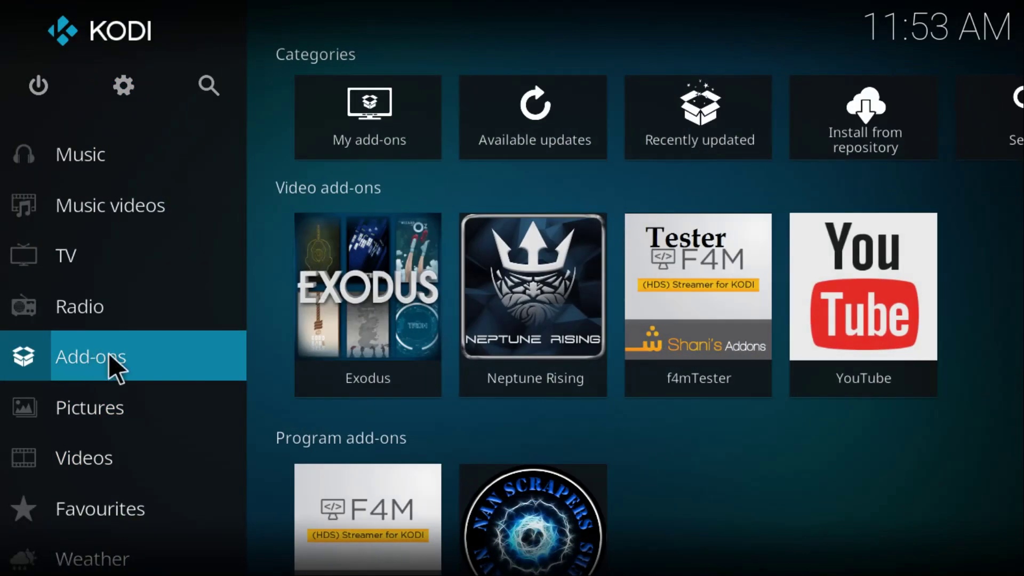
click(110, 354)
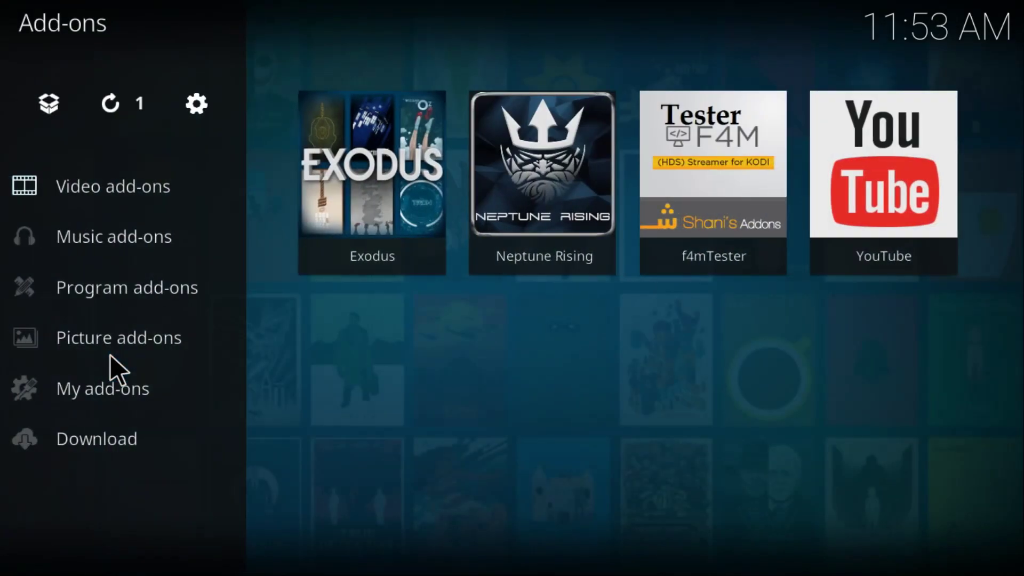
click(40, 105)
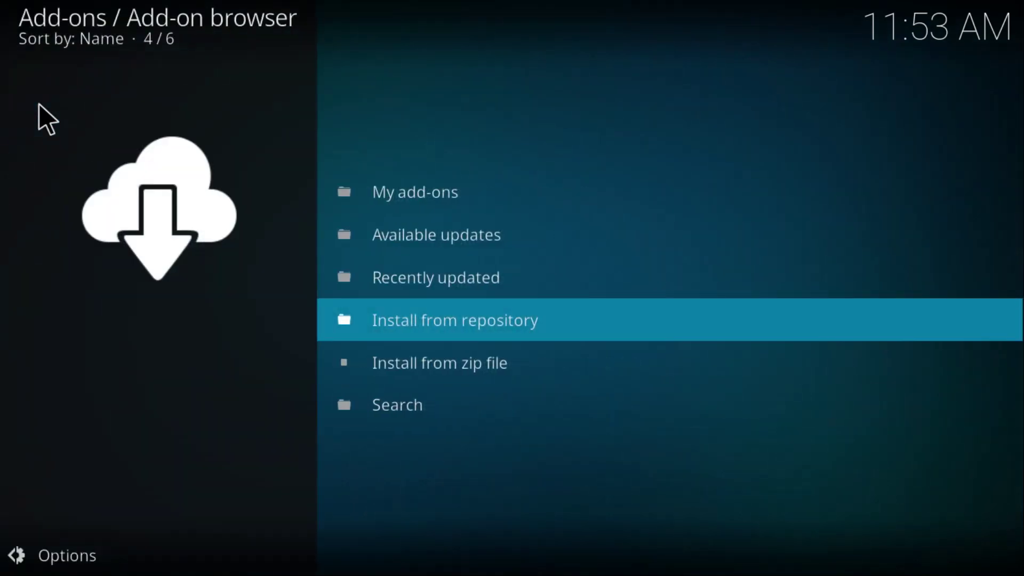
click(509, 362)
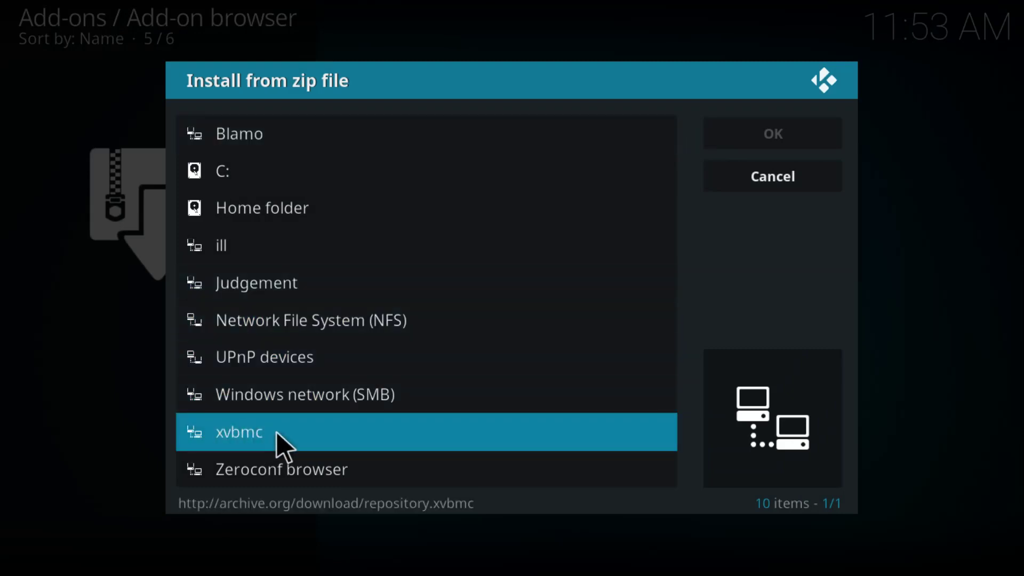
click(251, 432)
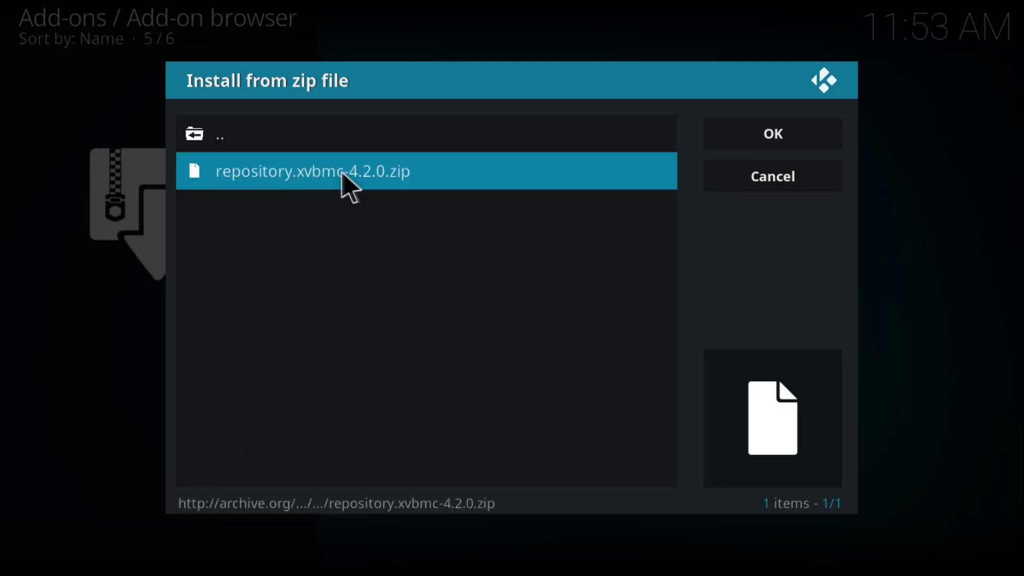
click(389, 172)
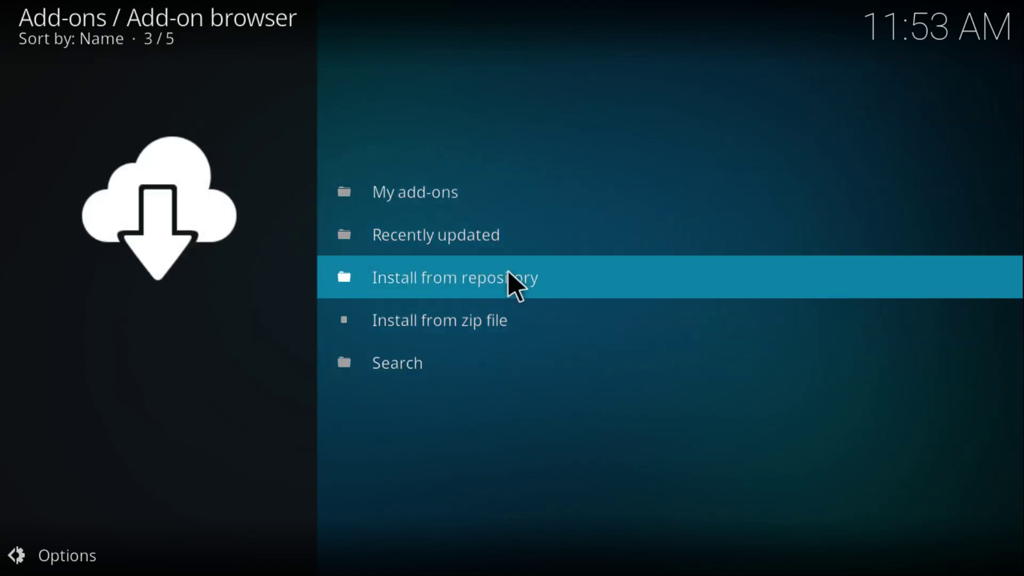
- Install the Covenant video add-on from the XvBMC (Add-ons) REPOsitory
click(512, 282)
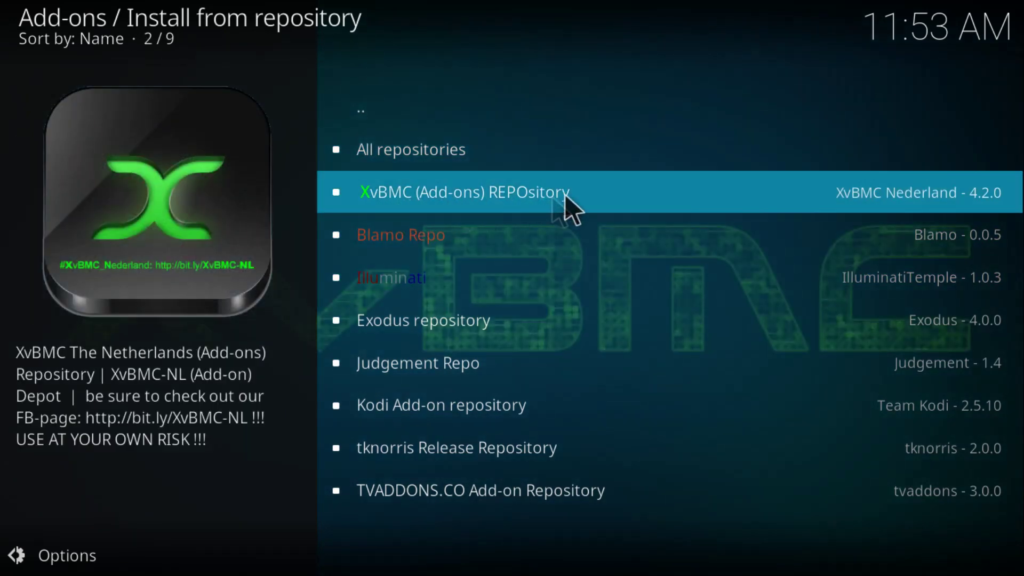
click(603, 192)
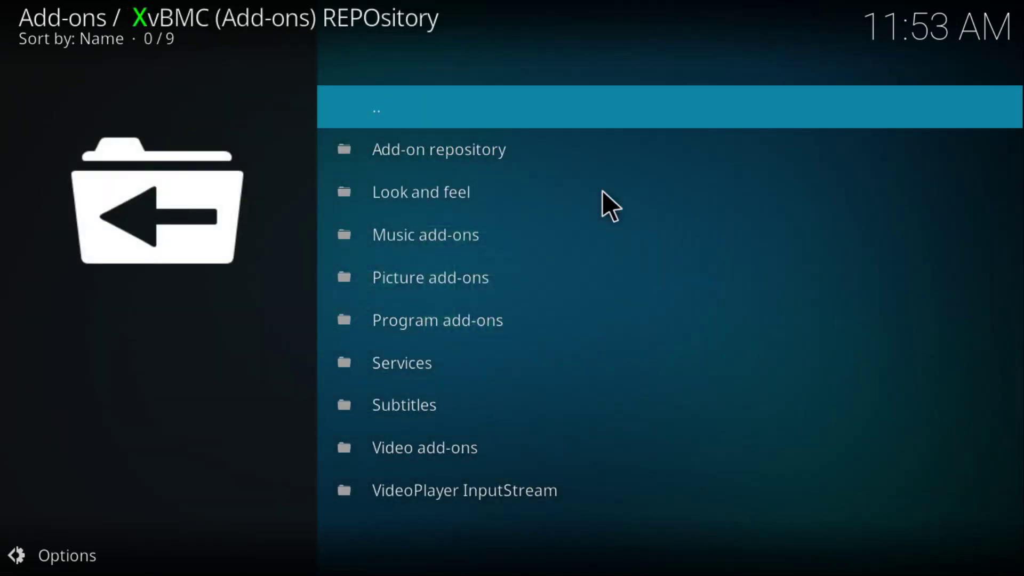
click(399, 447)
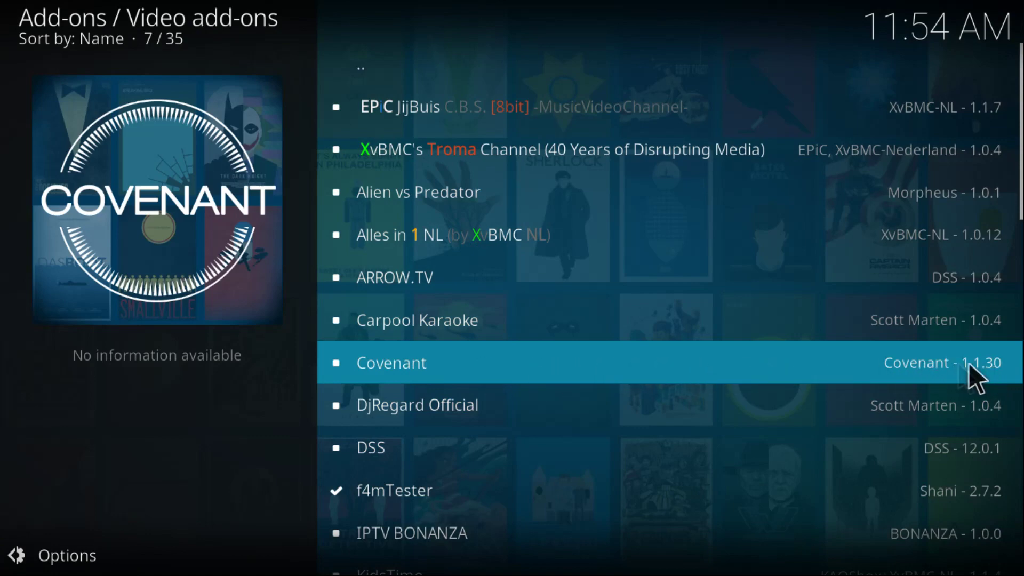
click(447, 361)
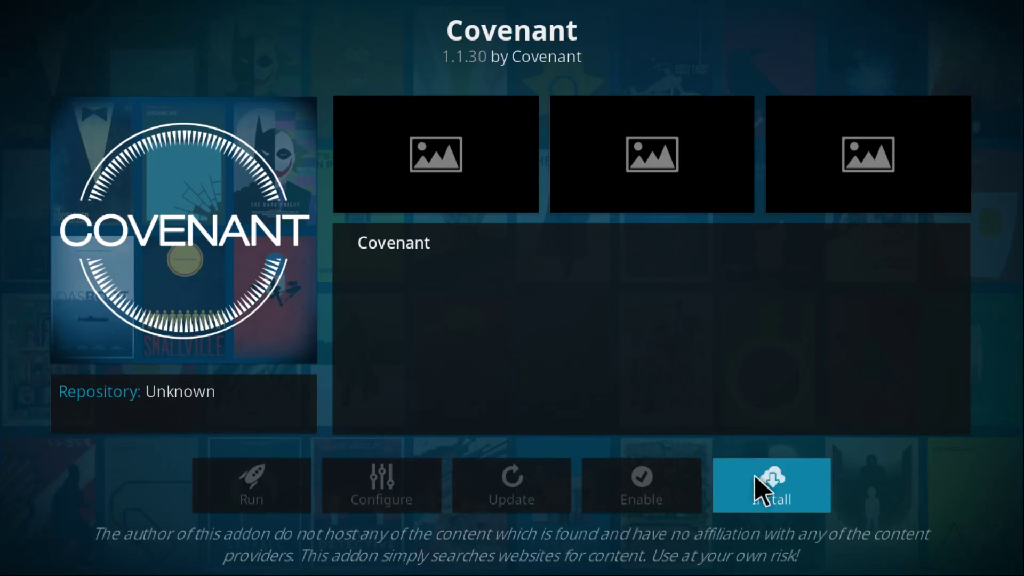
click(773, 477)
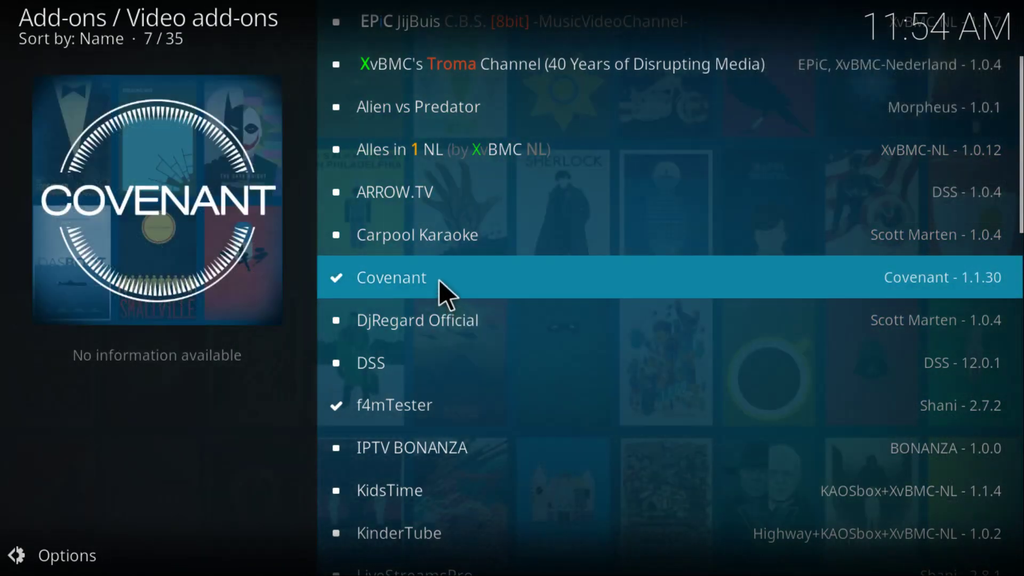
- Leave the repository, open the Covenant add-on and list its movies in the Action genre
key(Escape)
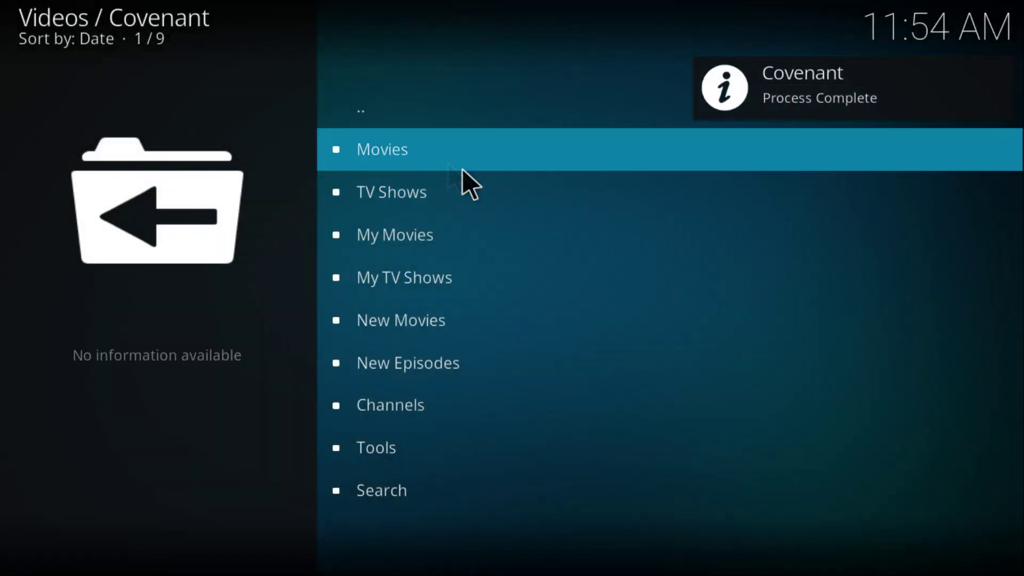
click(434, 159)
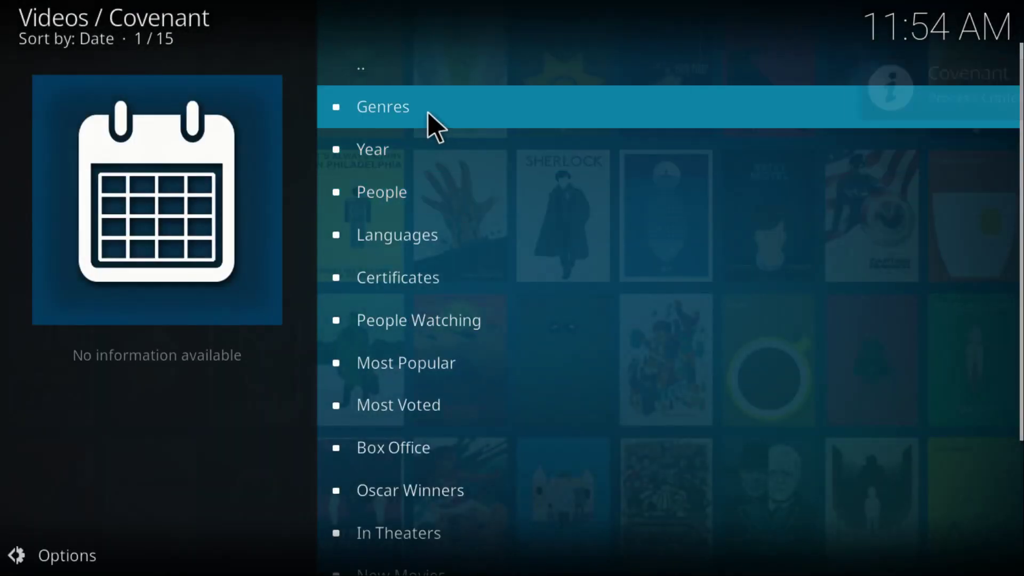
click(428, 112)
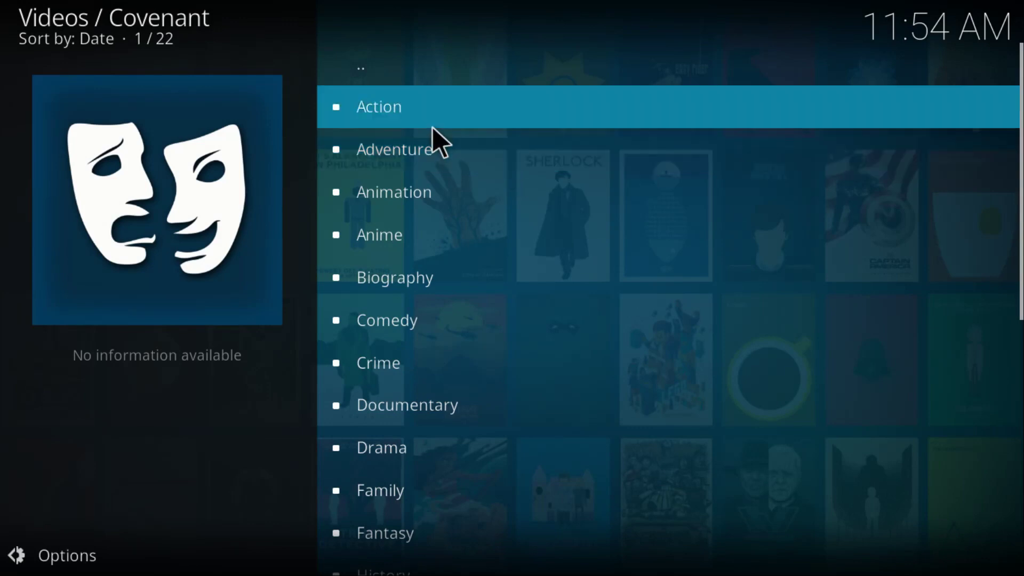
click(433, 126)
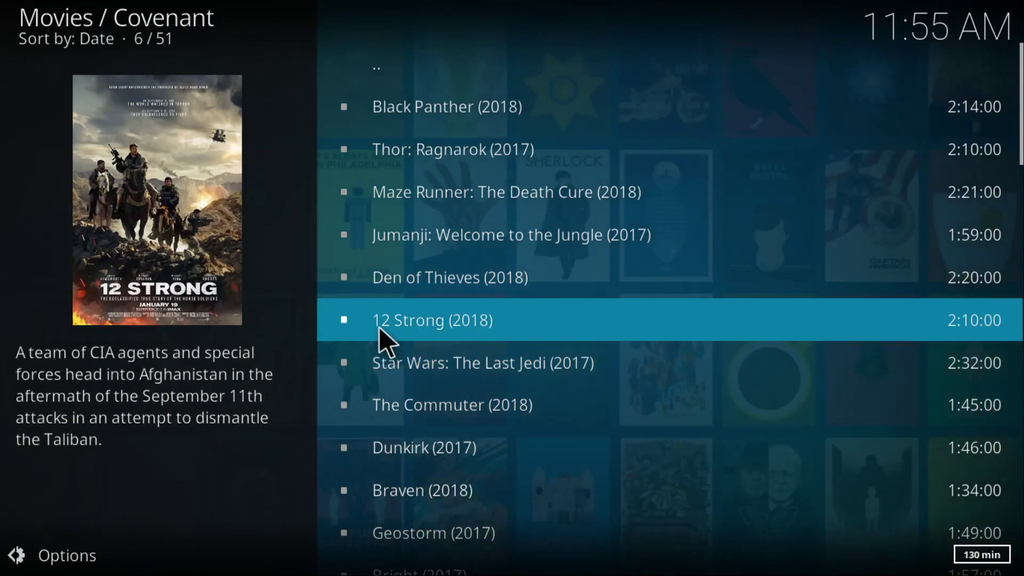
- Play the movie 12 Strong (2018) using source 01, the CMOVIES CDN 720P MP4 stream
right_click(438, 320)
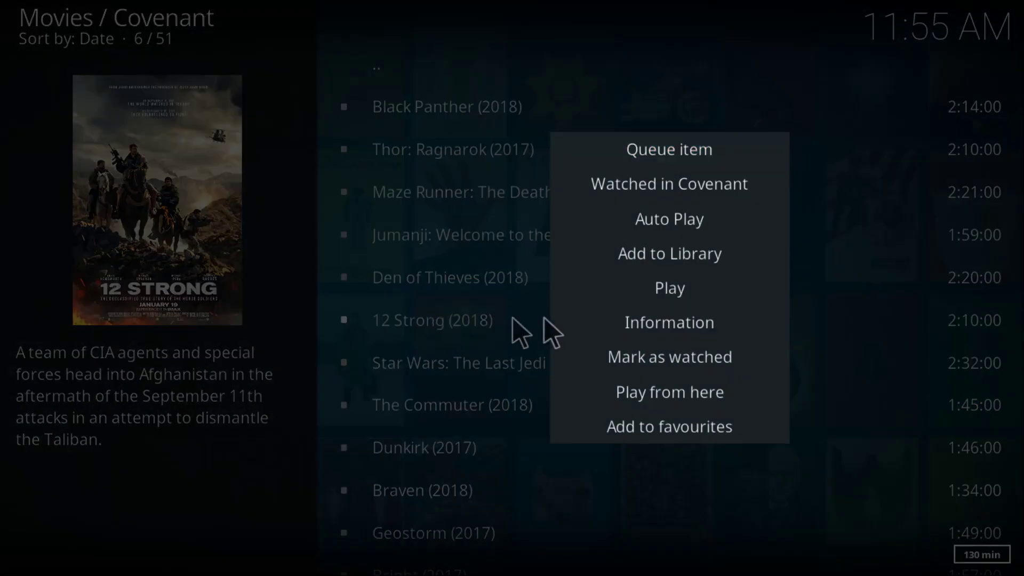
click(666, 290)
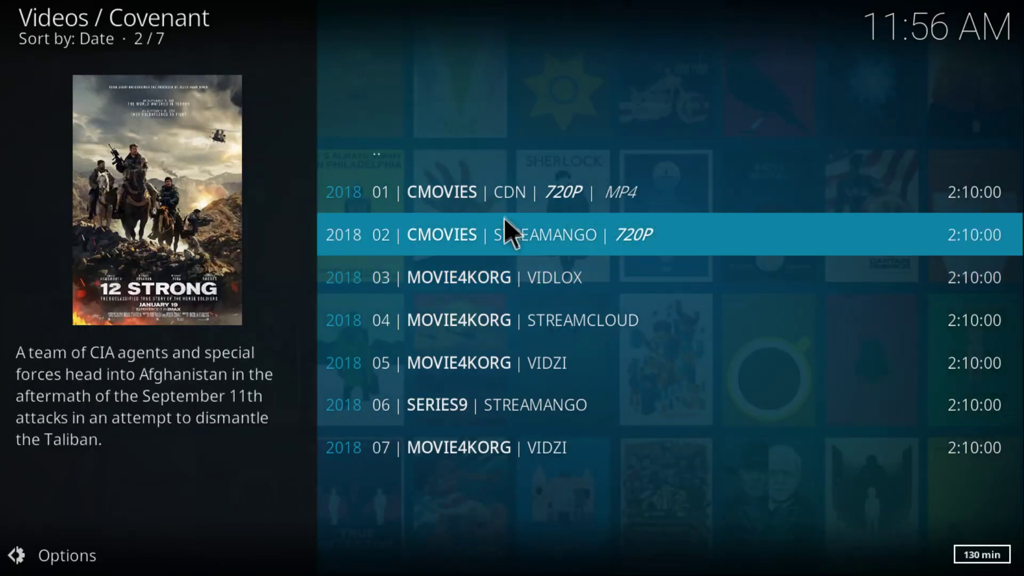
click(528, 193)
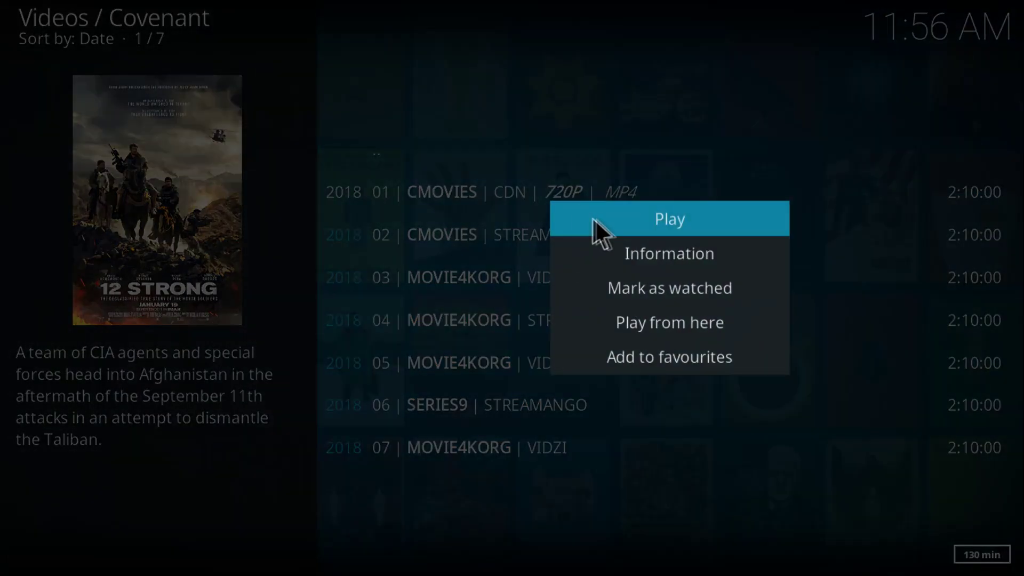
click(597, 220)
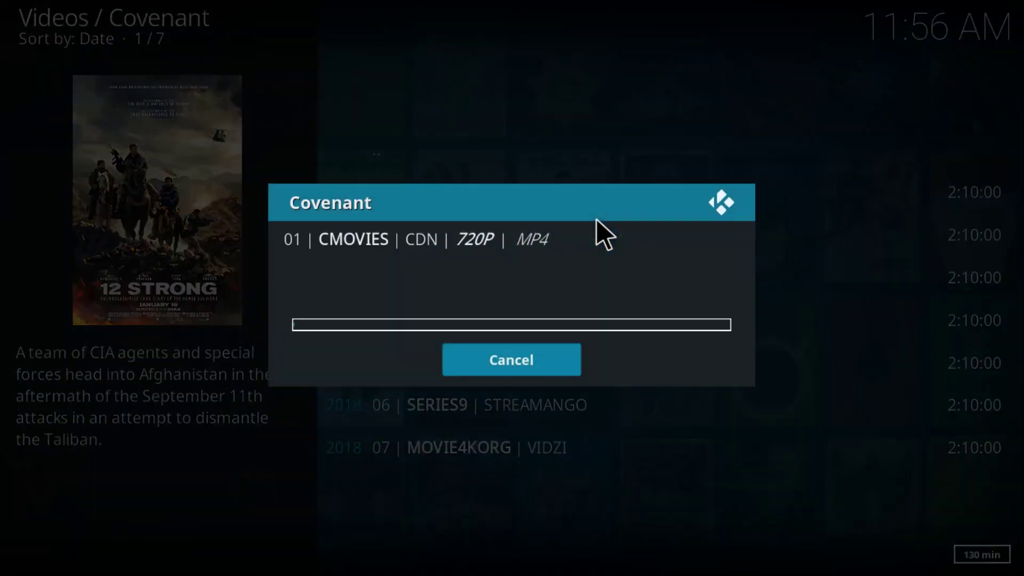